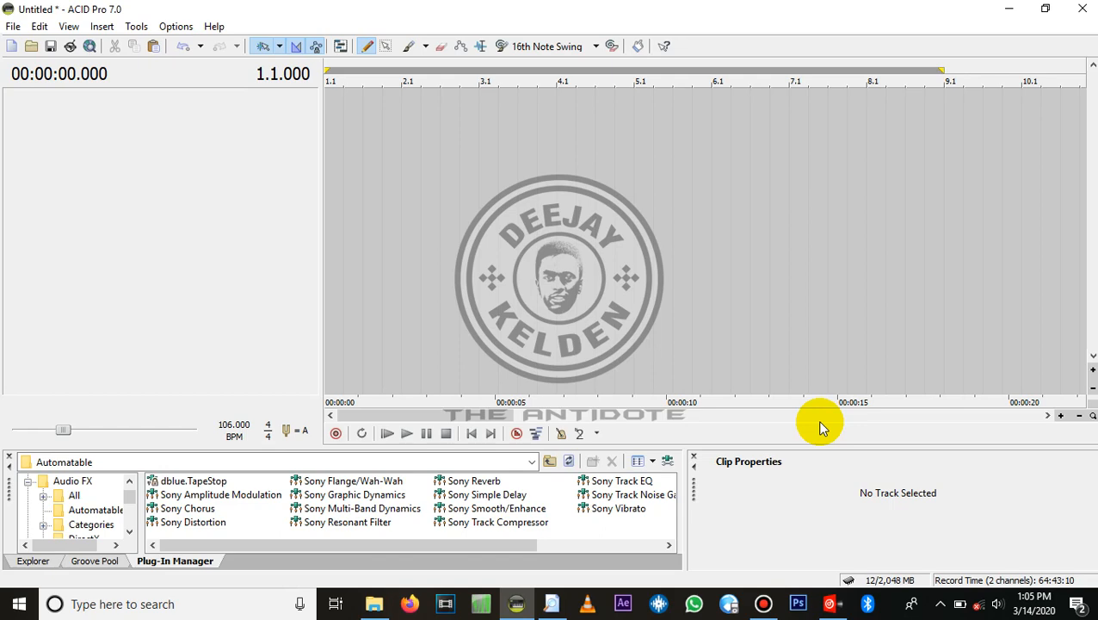
Bring up the tapestop plugin folder and open a second File Explorer window, snapping the two side by side.
click(374, 603)
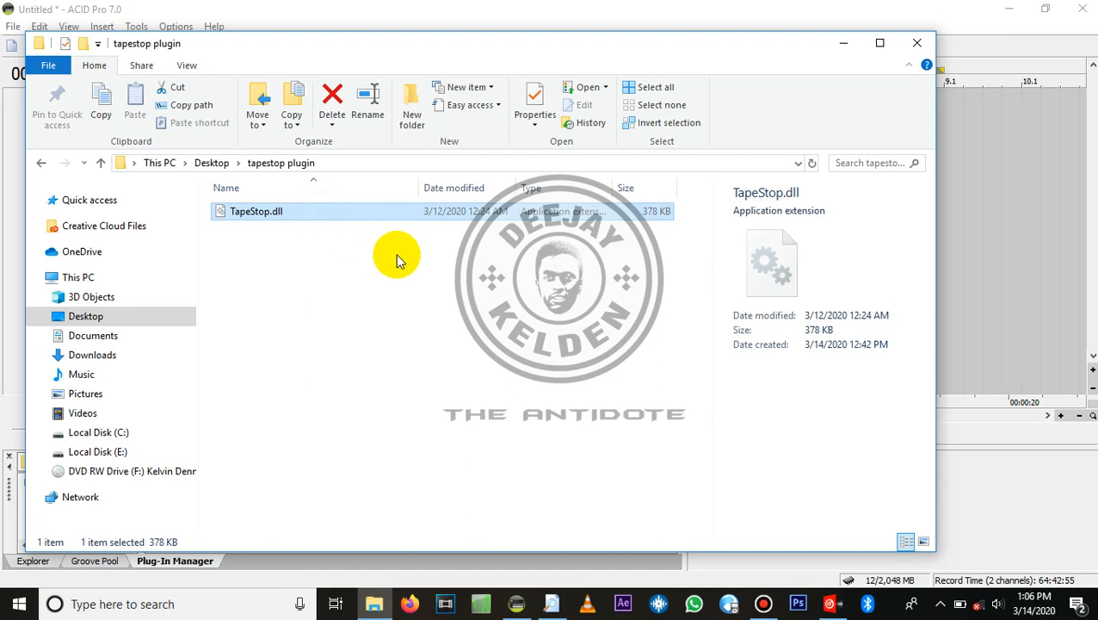
click(450, 296)
click(497, 215)
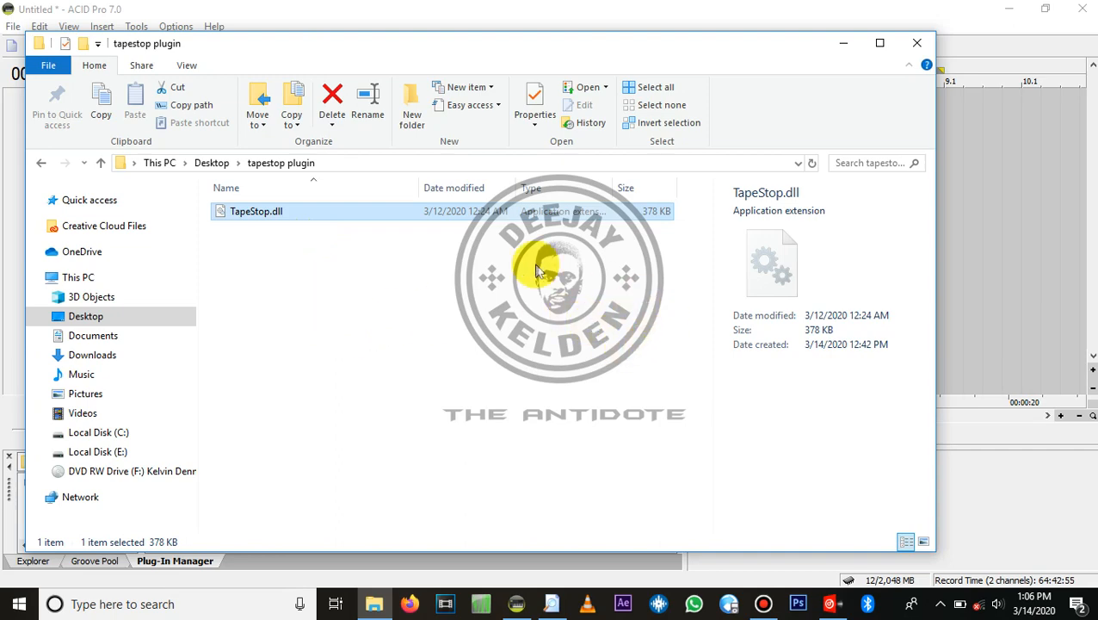
click(639, 54)
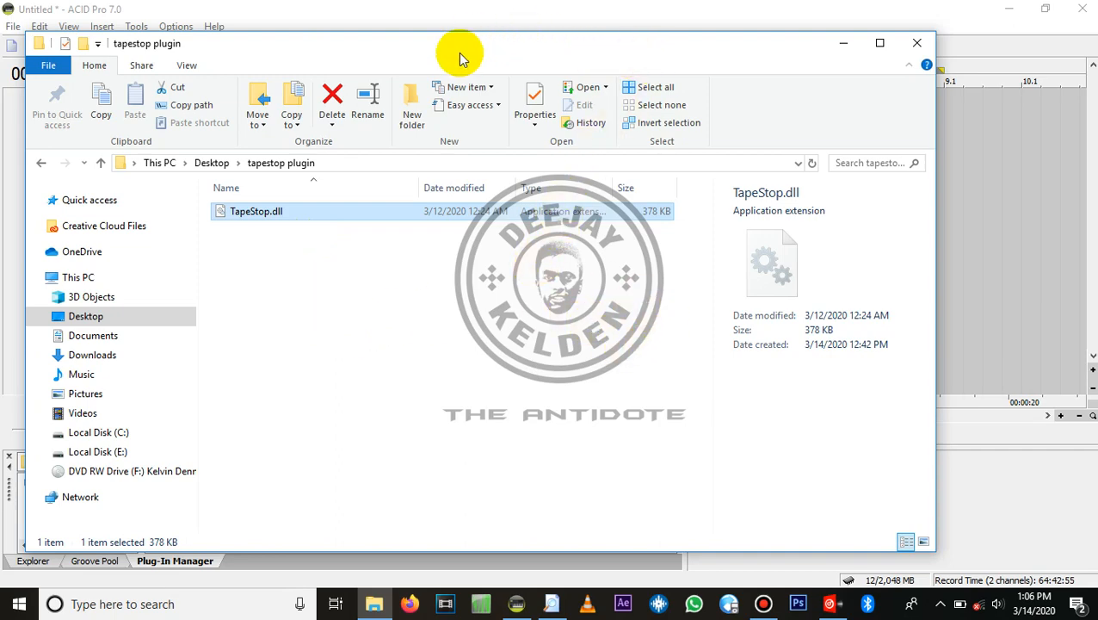
drag(498, 50, 1, 1)
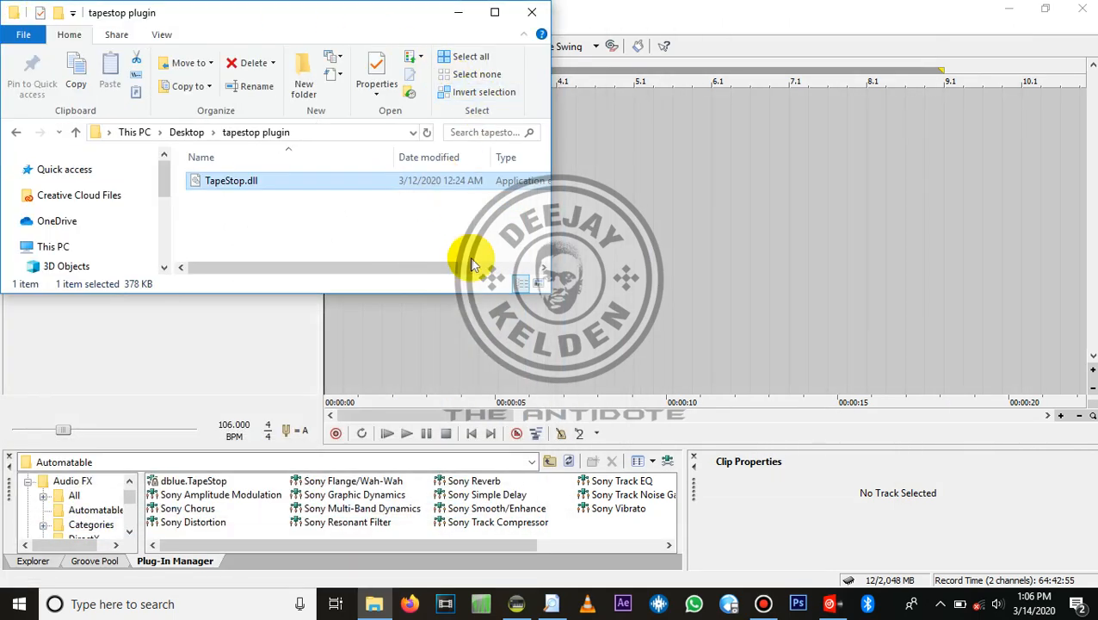
key(super+e)
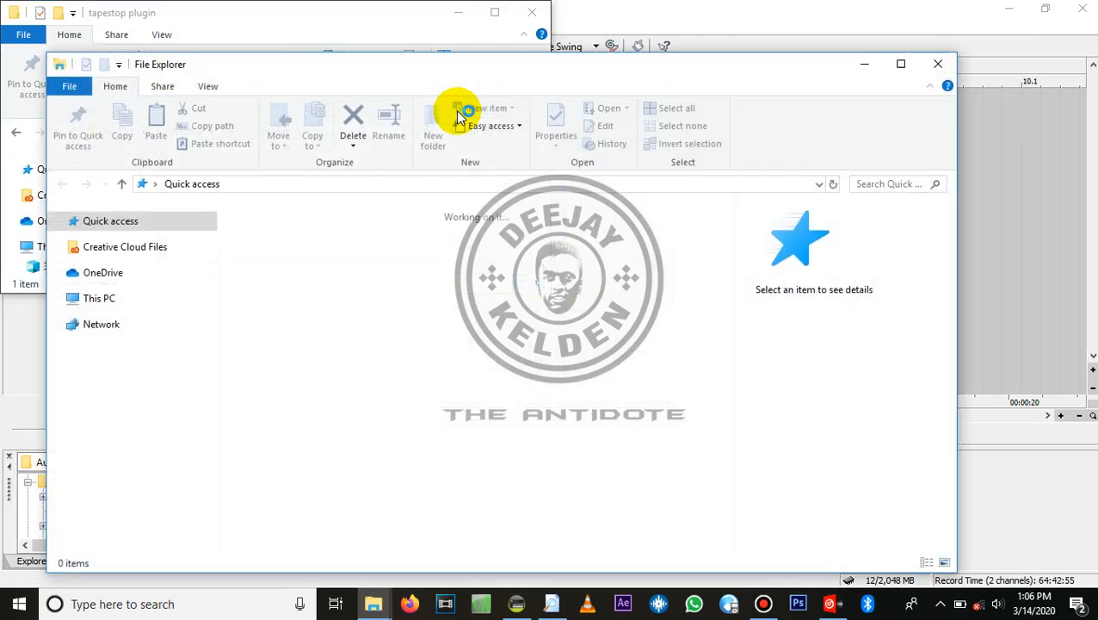
drag(430, 81, 1081, 14)
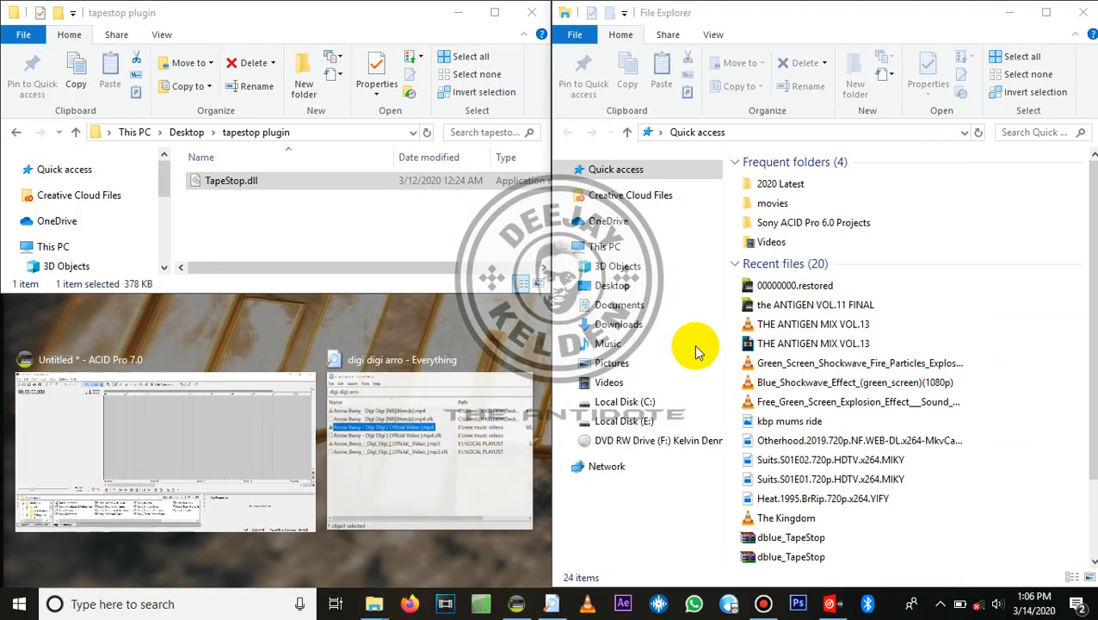
Open the folder C:\Program Files (x86)\Sony\ACID Pro 7.0\FileIO Plug-Ins in the second File Explorer window.
click(626, 404)
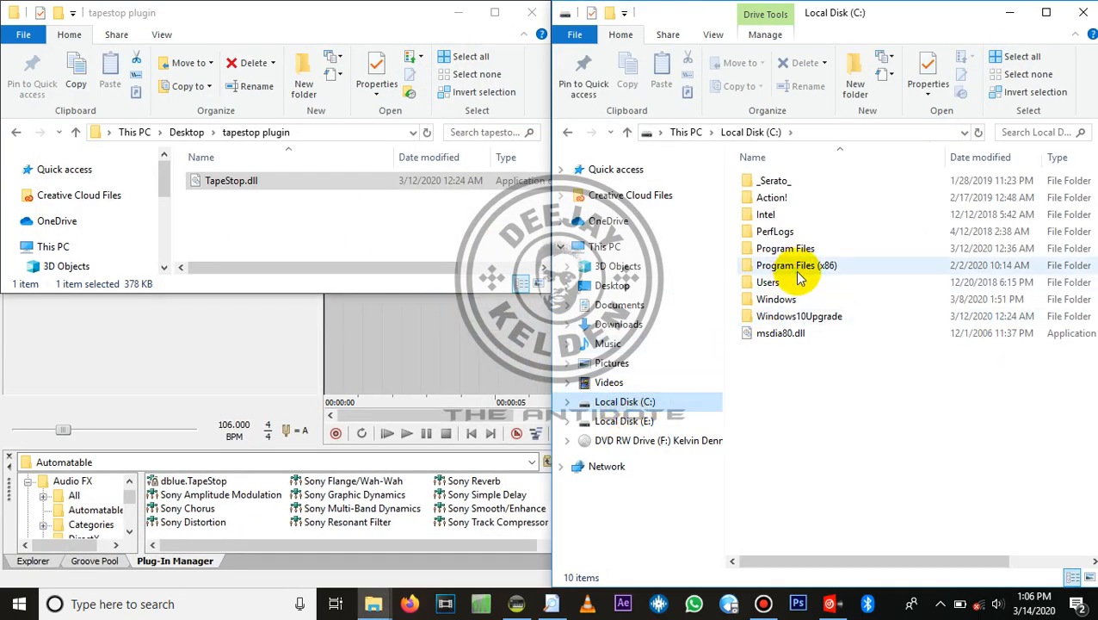
double_click(797, 272)
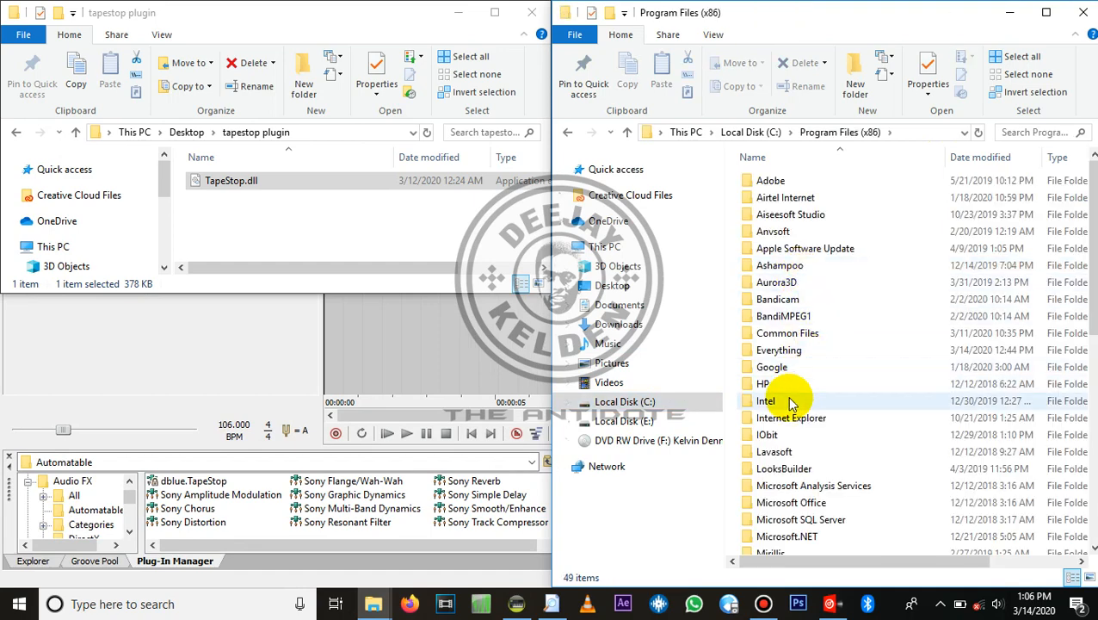
click(774, 384)
key(s)
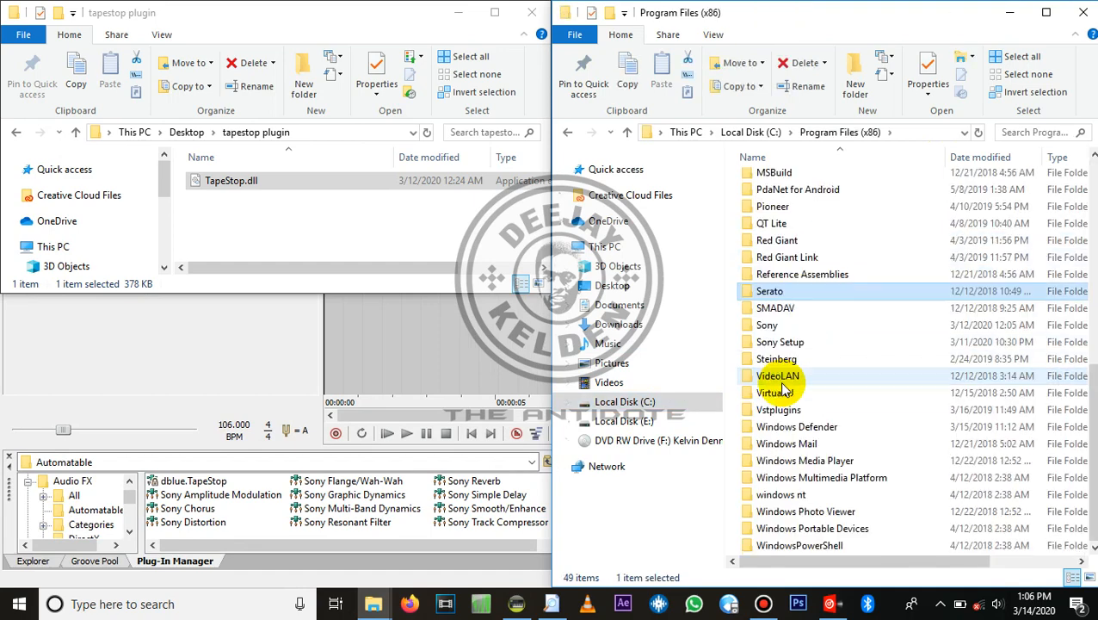
double_click(792, 326)
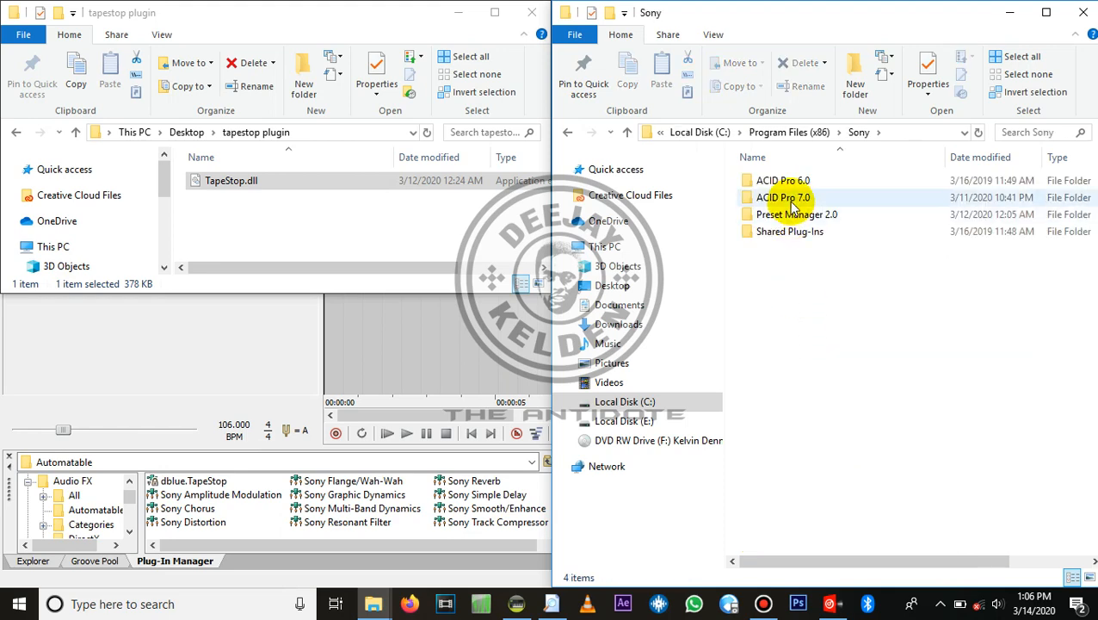
double_click(792, 207)
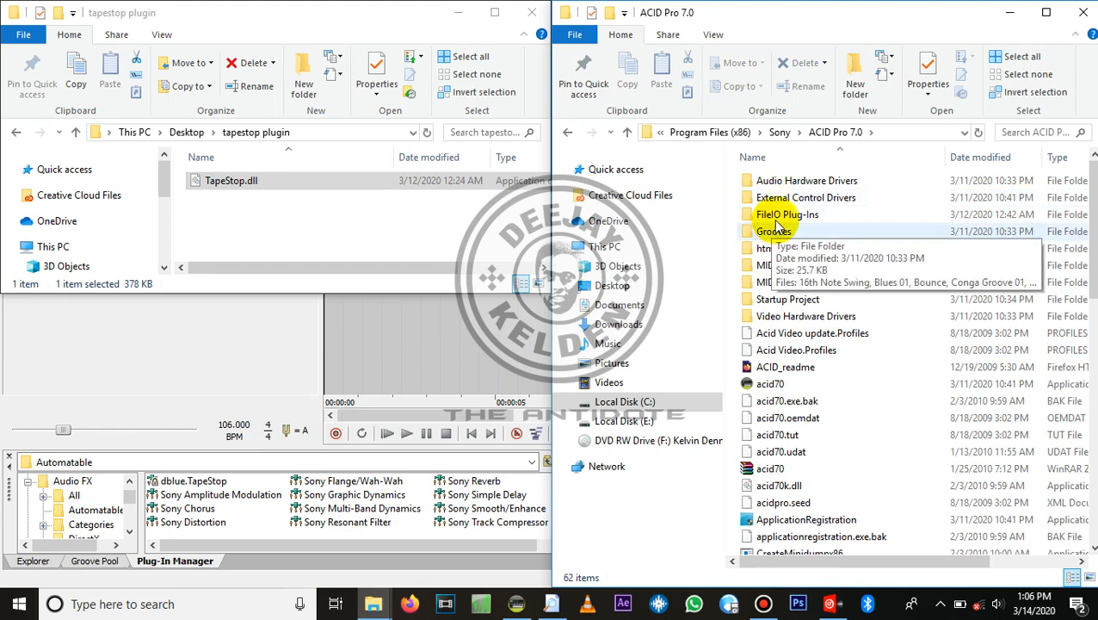
click(787, 216)
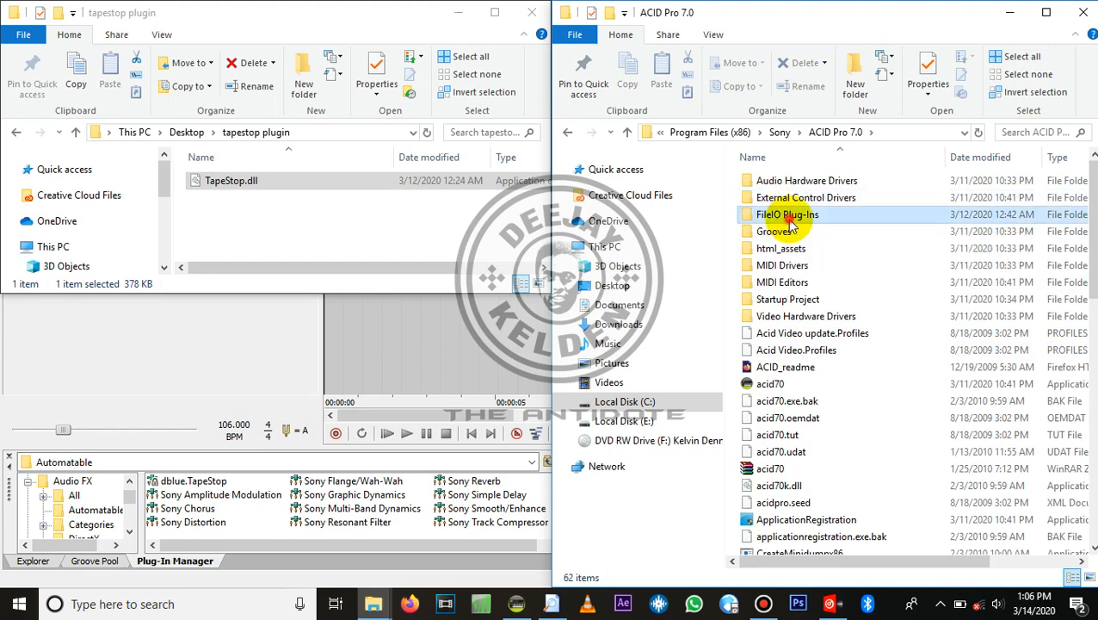
click(789, 217)
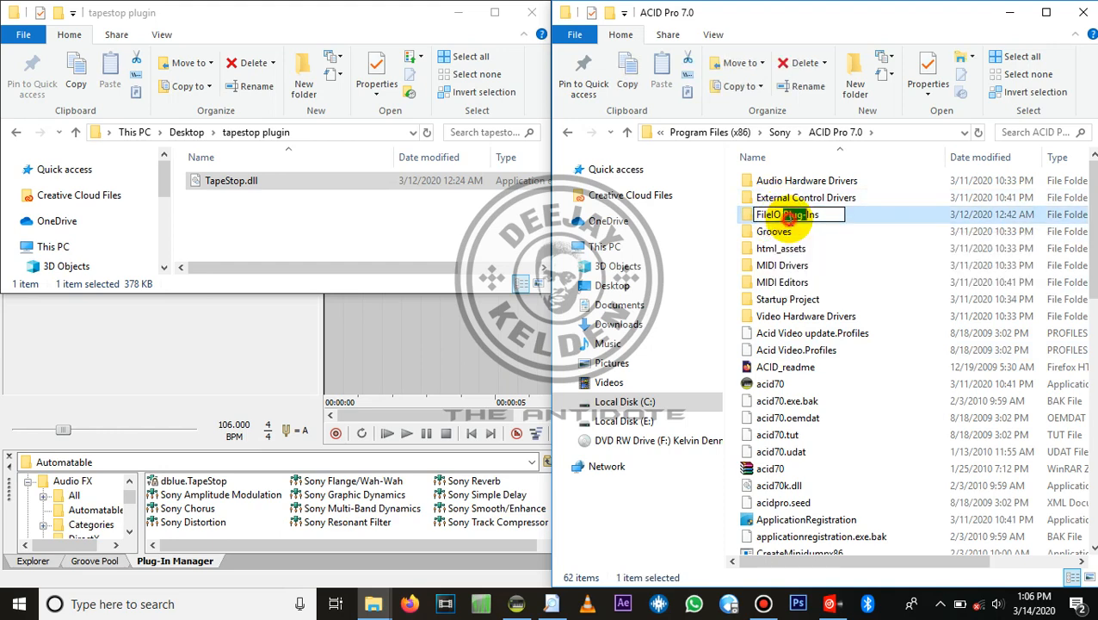
click(826, 247)
double_click(819, 215)
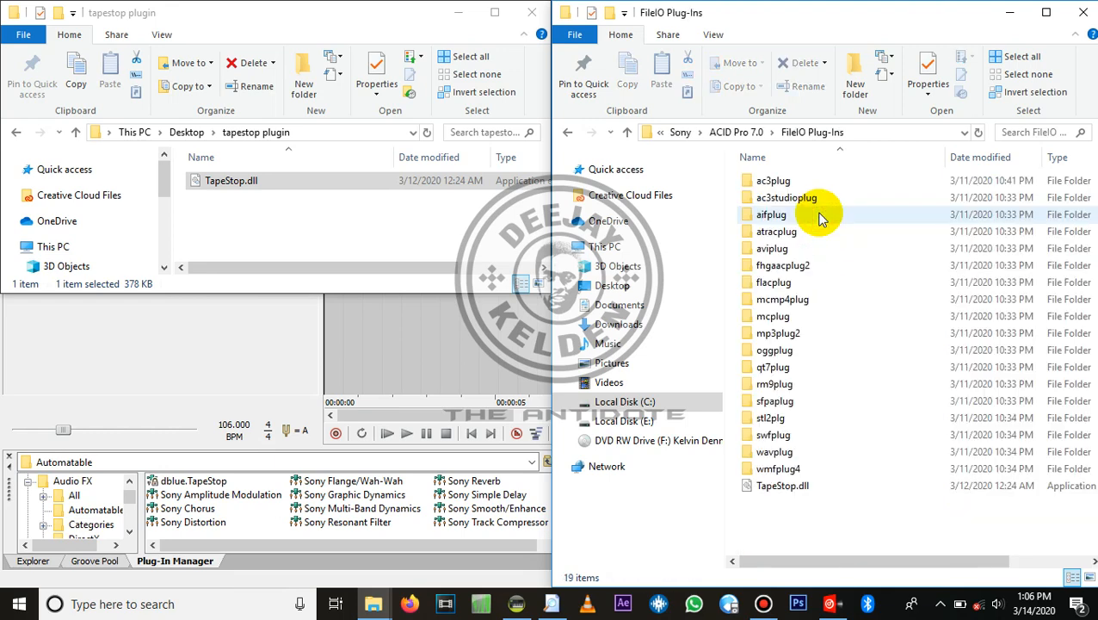
Move TapeStop.dll from the tapestop plugin folder into FileIO Plug-Ins, replacing the file already there.
click(257, 181)
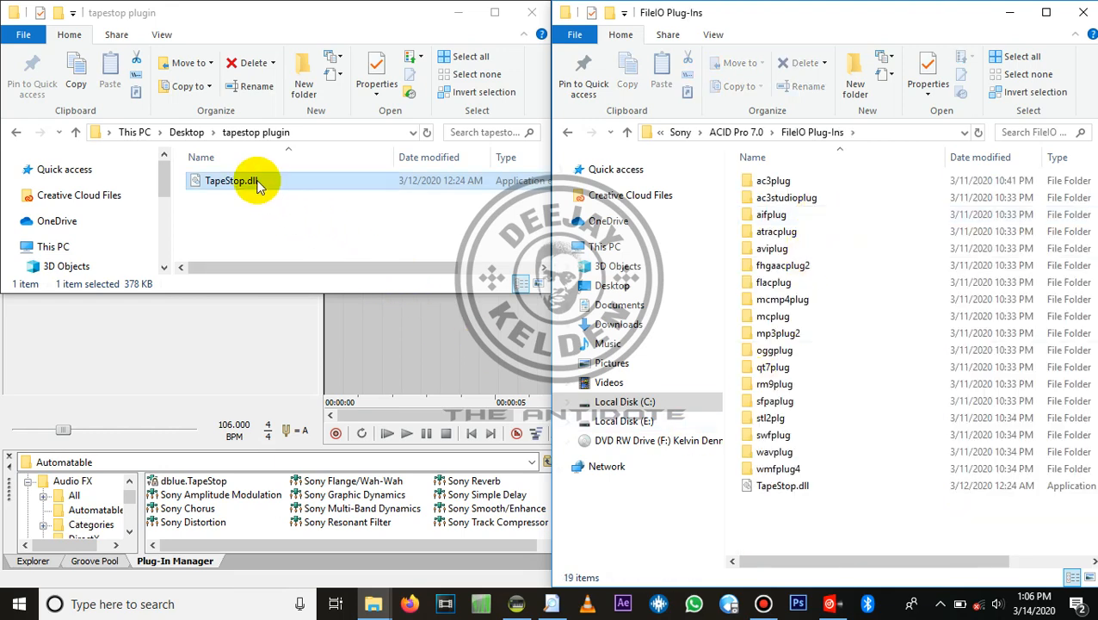
drag(241, 184, 829, 522)
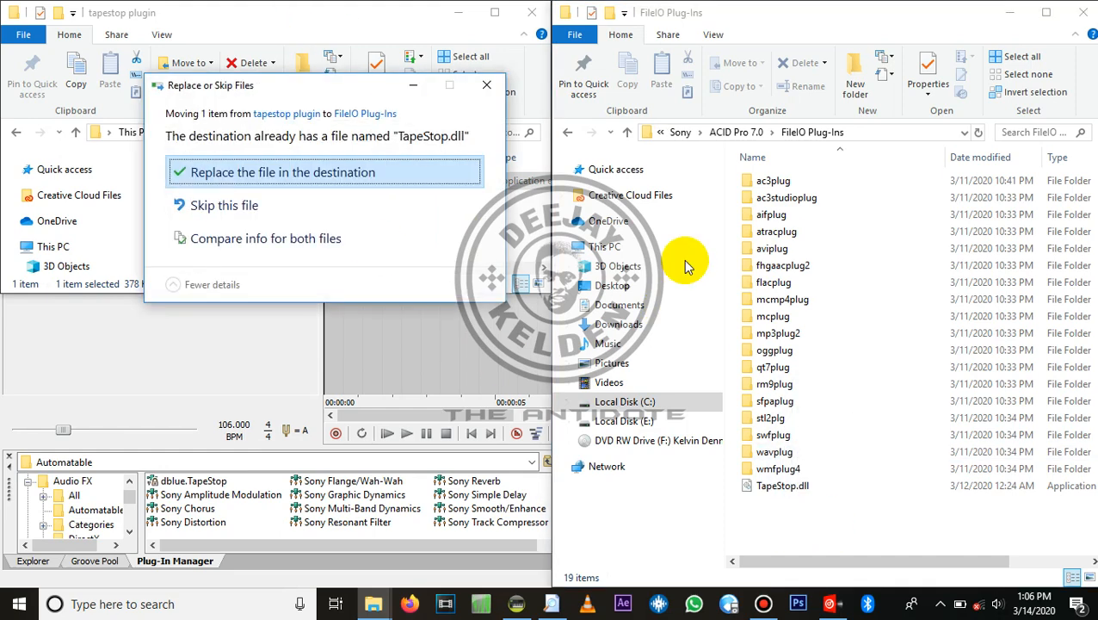
click(254, 174)
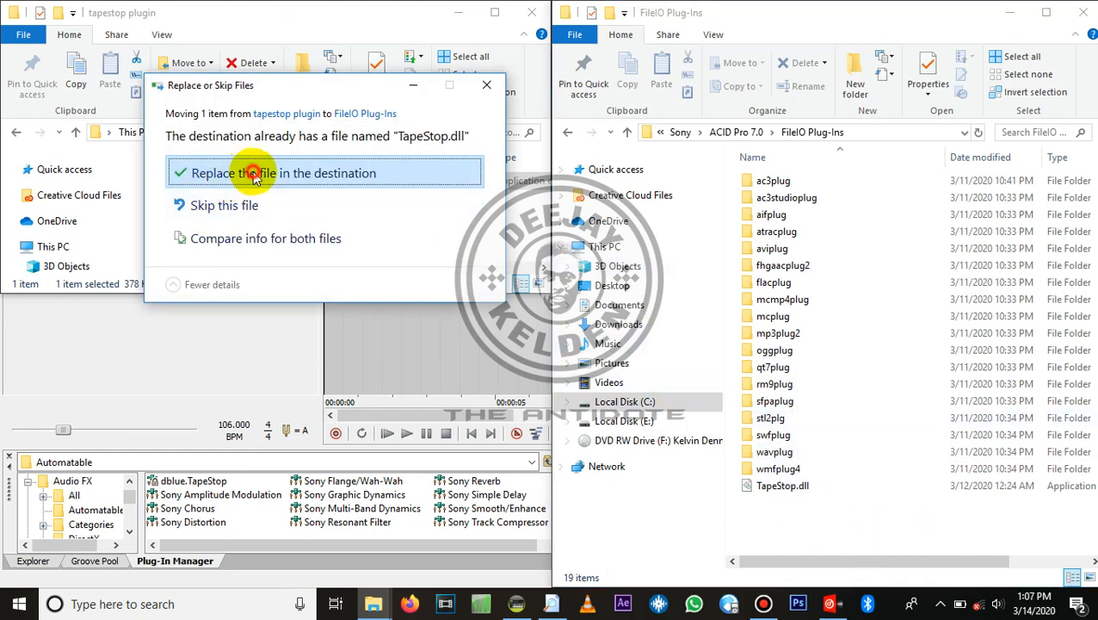
click(290, 197)
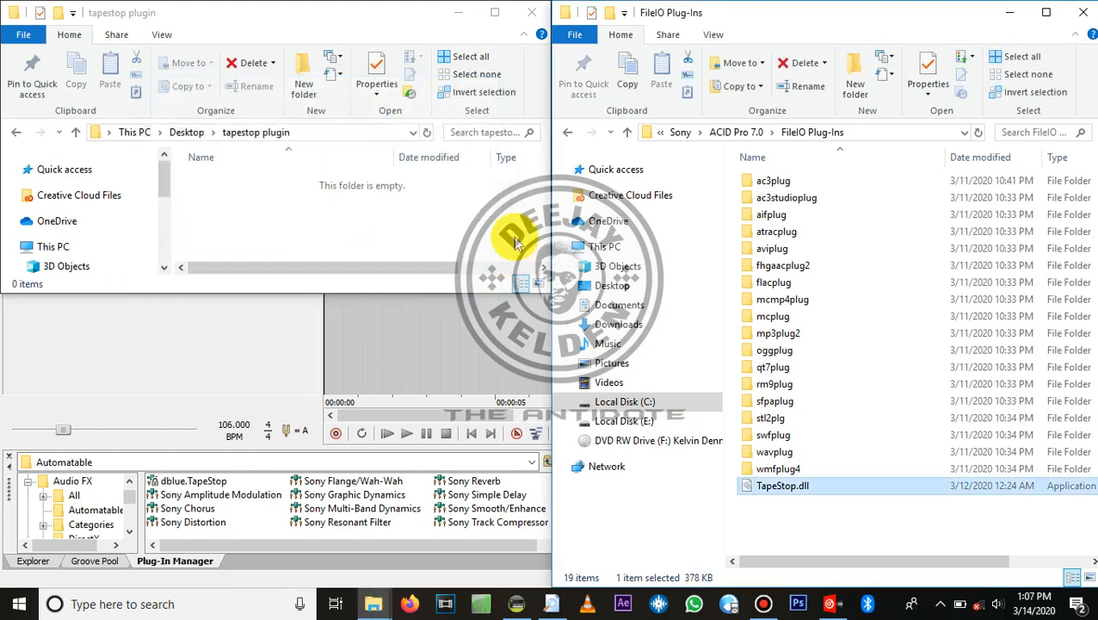
Close the tapestop plugin folder window and minimize the FileIO Plug-Ins window to return to ACID Pro.
click(534, 14)
click(534, 13)
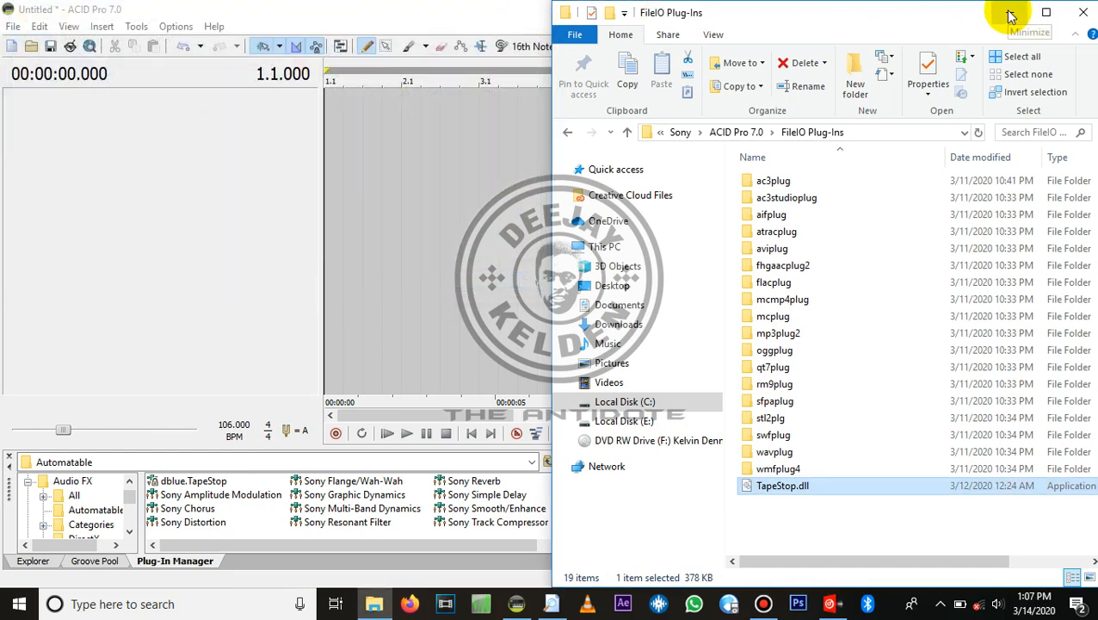
click(1009, 13)
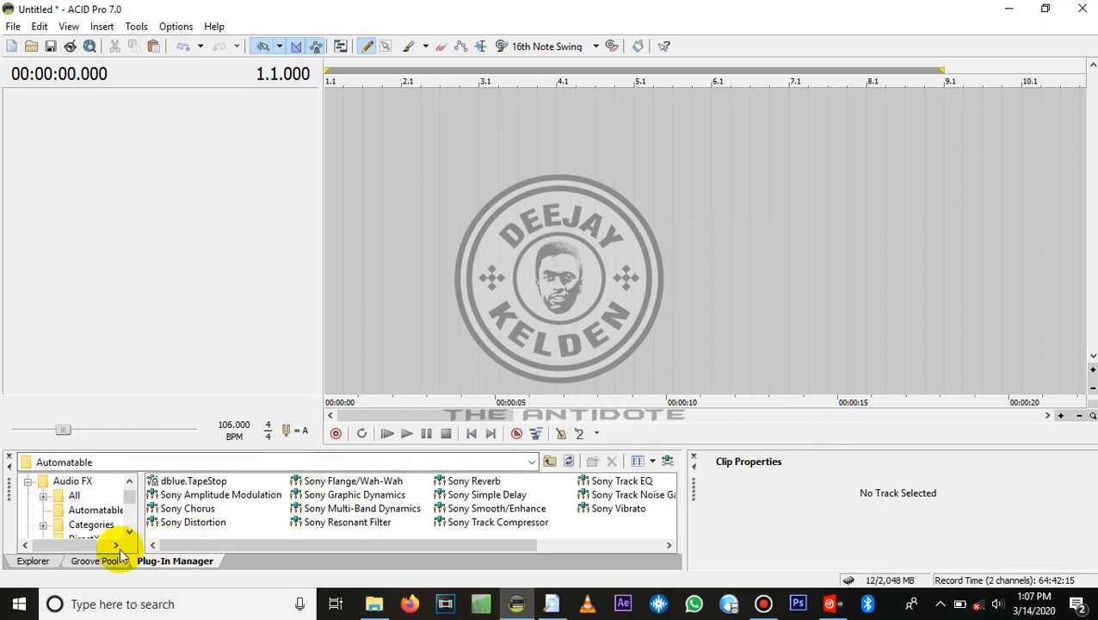
Show the Plug-In Manager and open its VST Configuration.
click(33, 560)
click(76, 561)
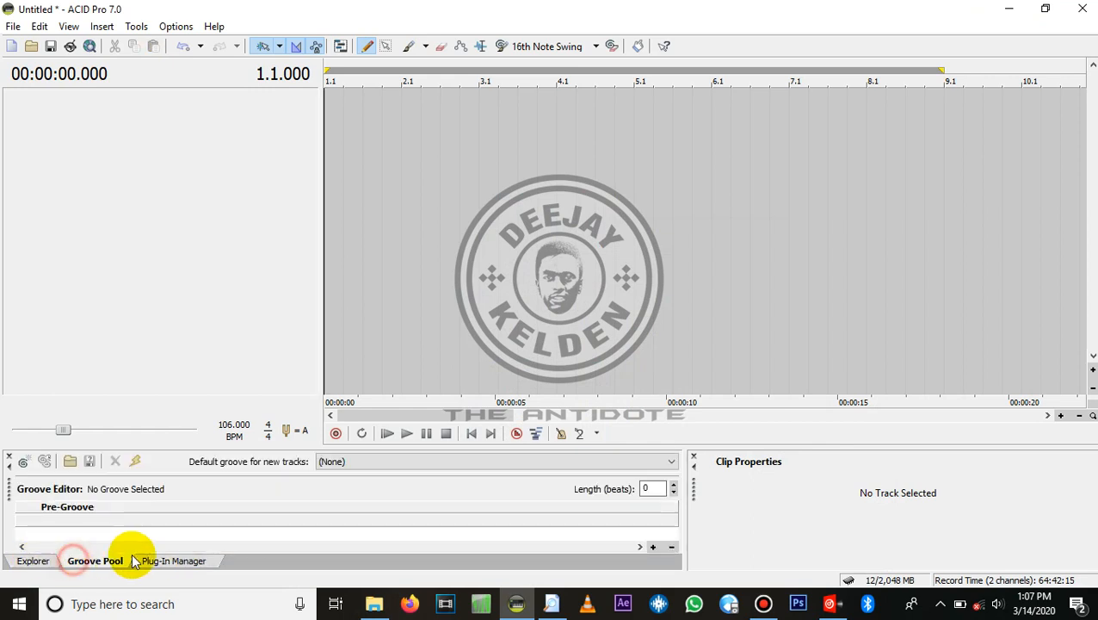
click(172, 562)
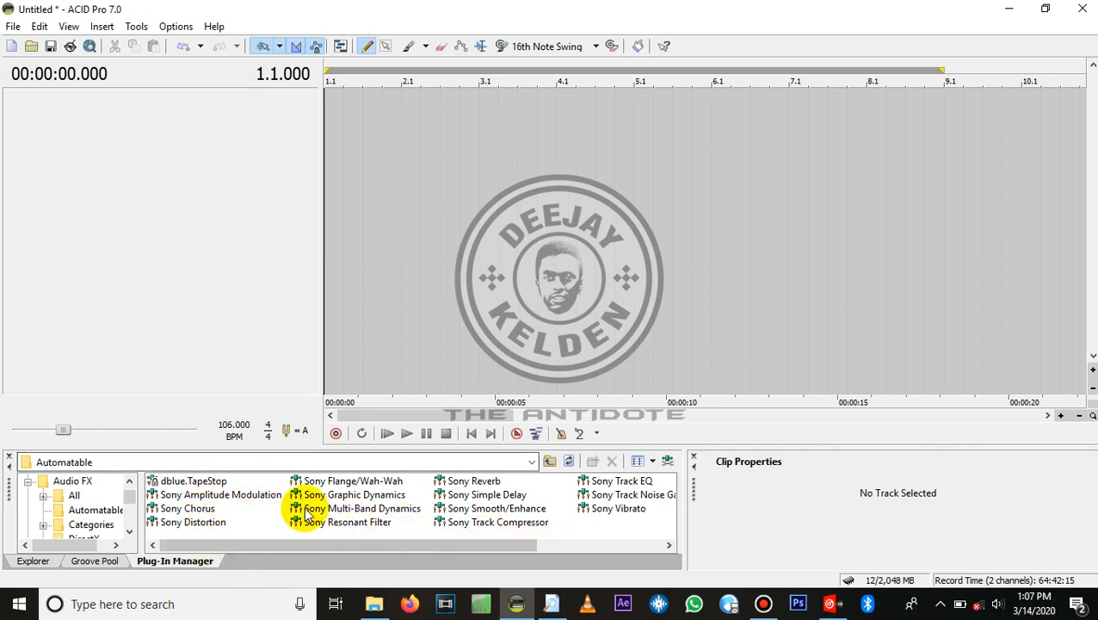
click(668, 463)
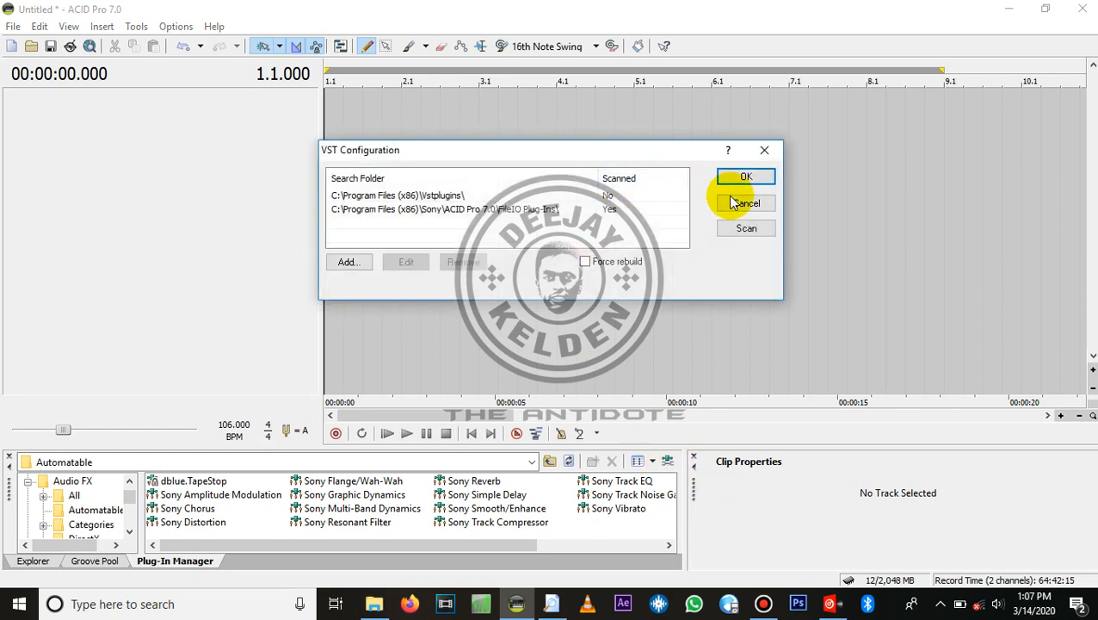
Try to add Program Files (x86)\Sony\ACID Pro 7.0\FileIO Plug-Ins on drive C: as a VST search folder.
click(346, 266)
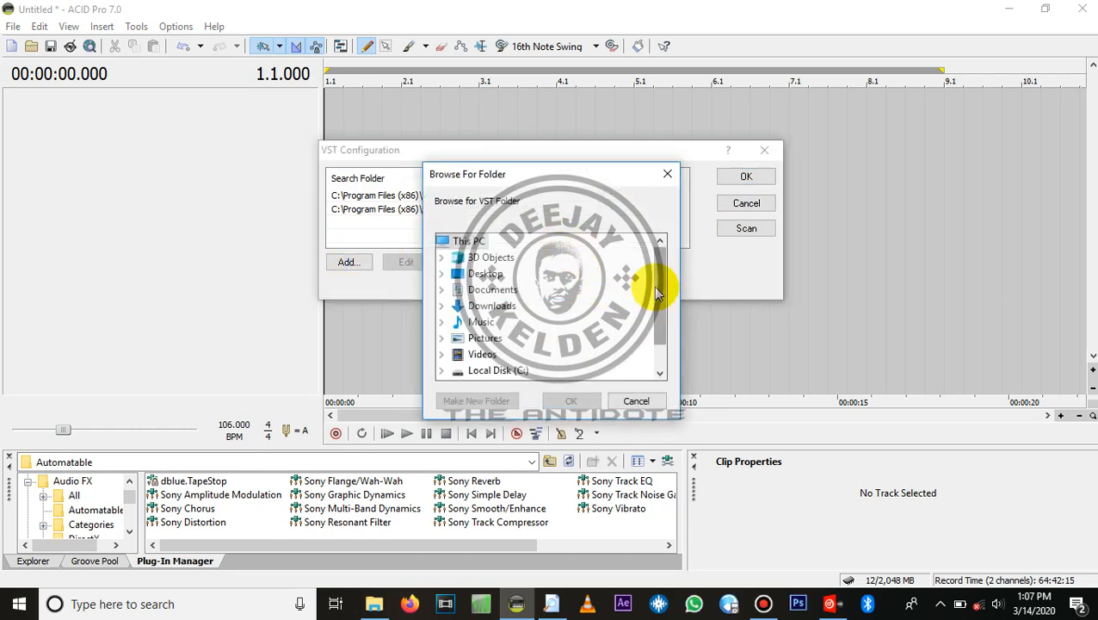
click(670, 263)
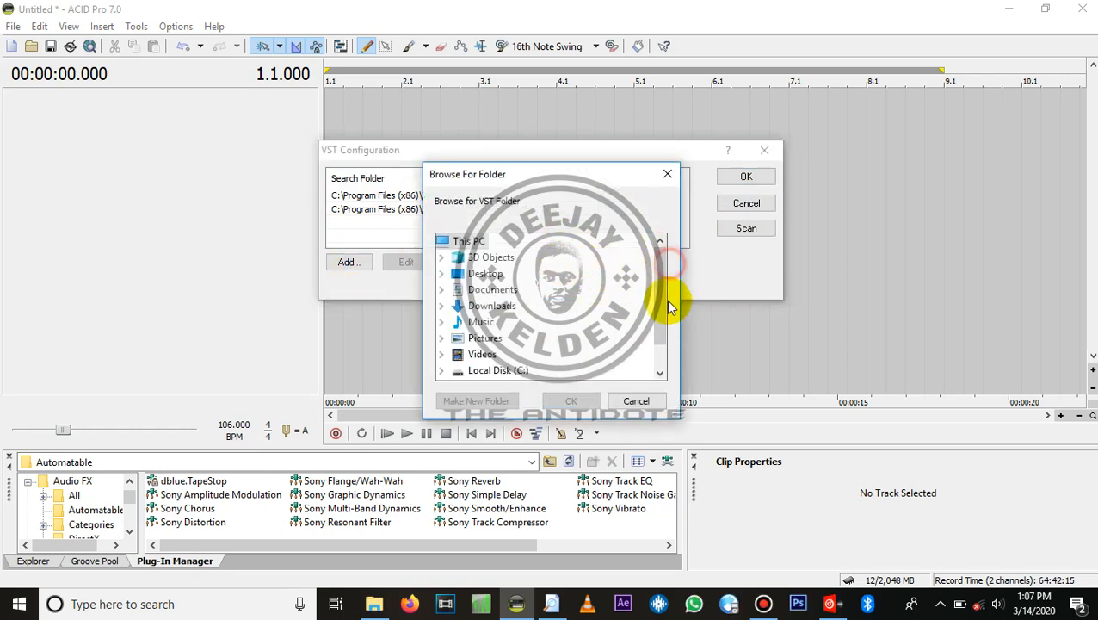
scroll(658, 343, down, 2)
double_click(506, 367)
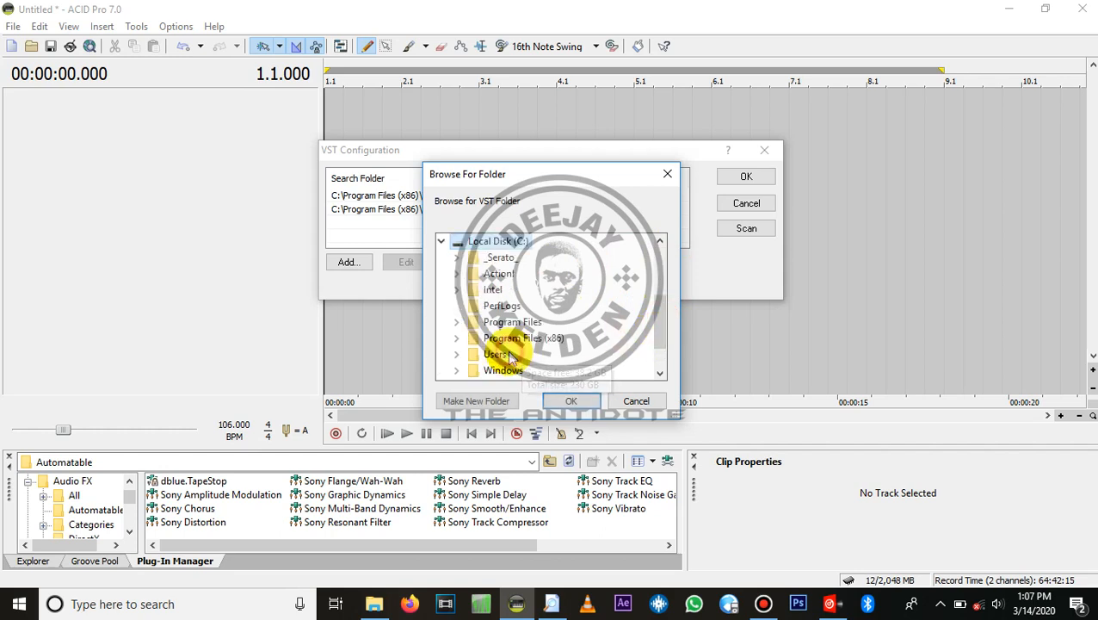
double_click(517, 338)
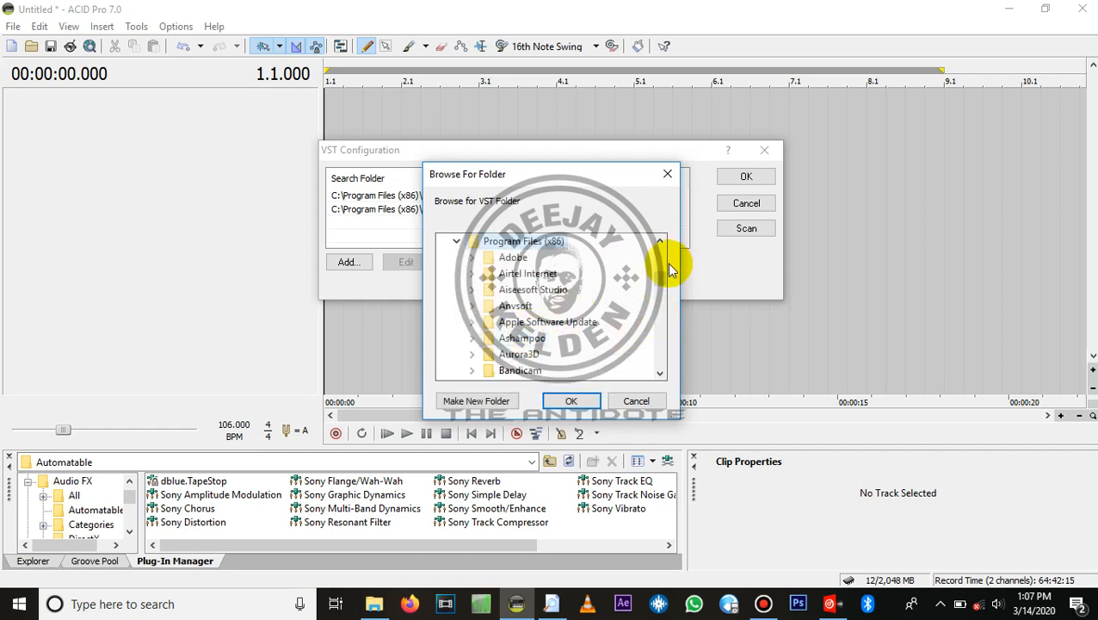
scroll(663, 286, down, 2)
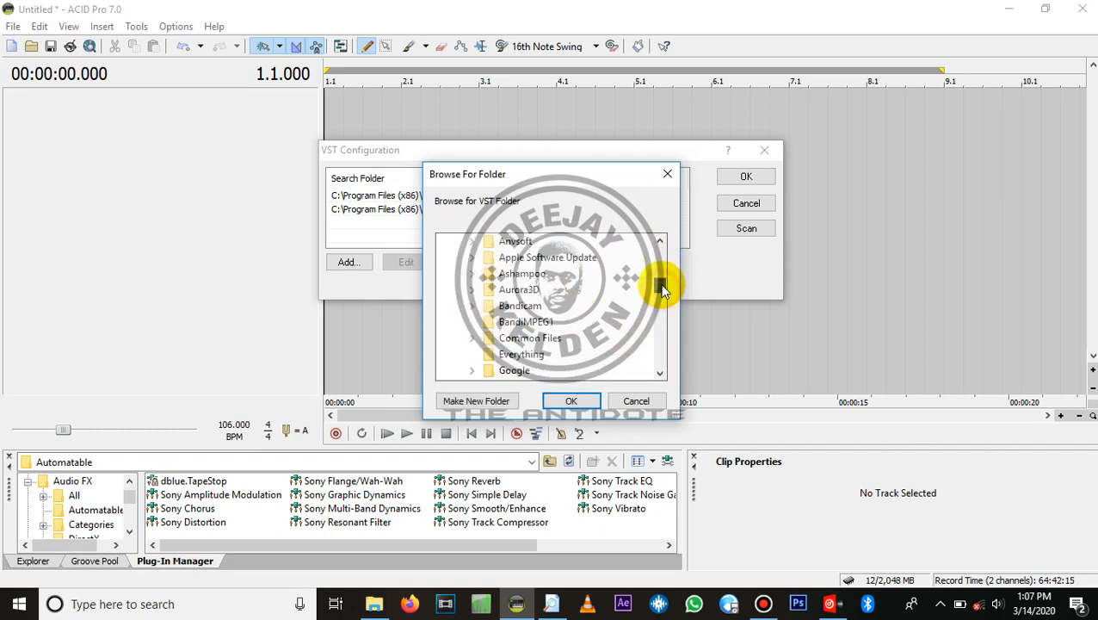
drag(662, 287, 656, 331)
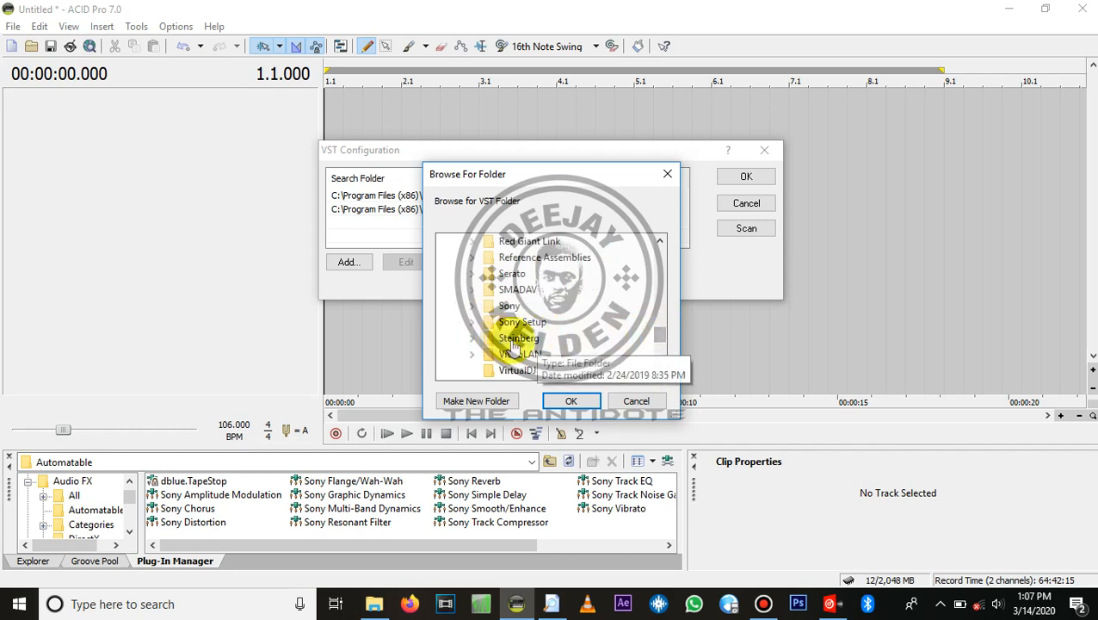
click(472, 306)
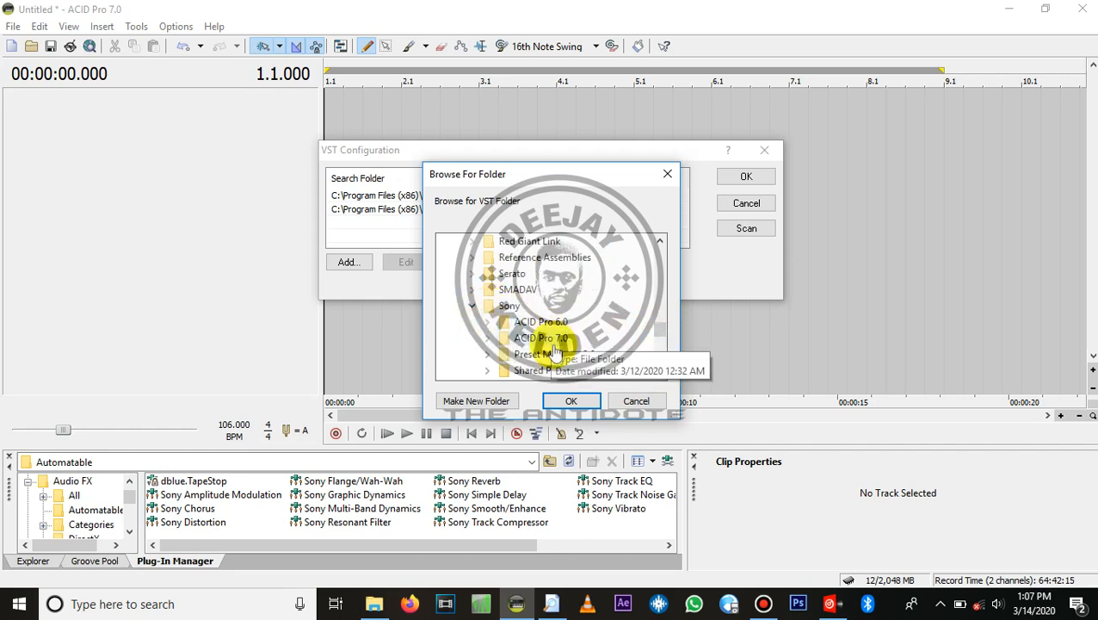
click(552, 343)
click(572, 291)
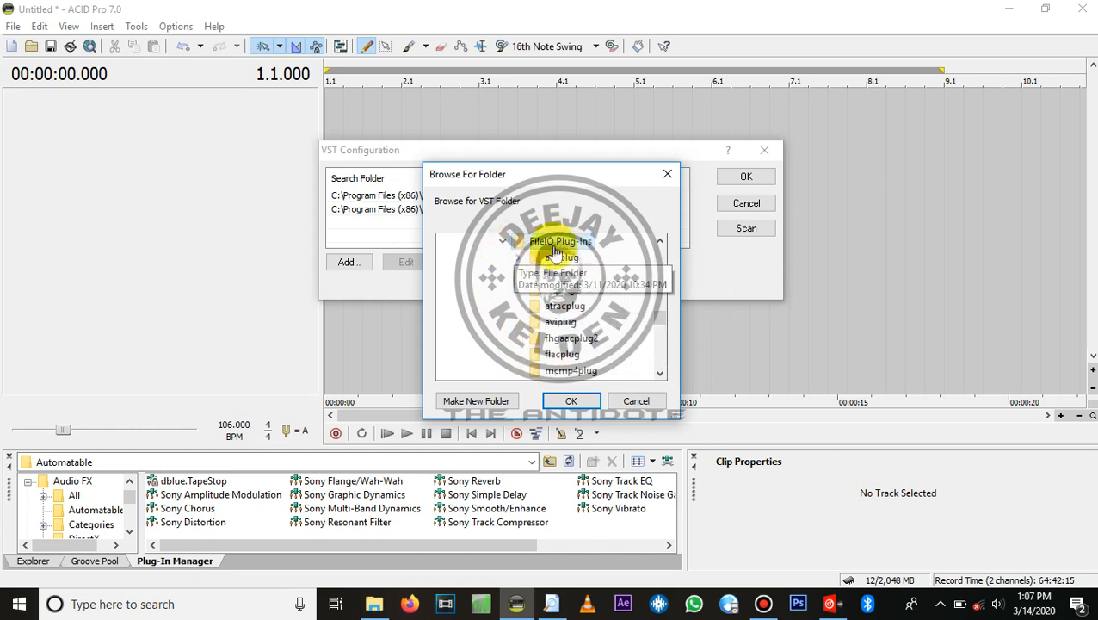
click(564, 402)
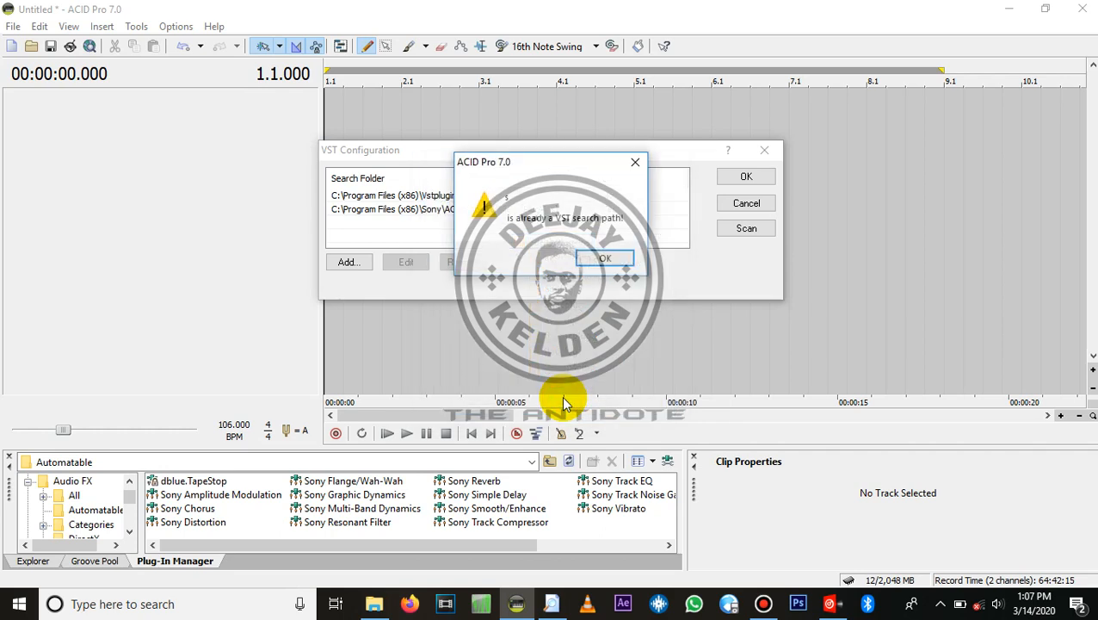
click(610, 259)
Scan the VST search folders for plug-ins and accept the VST configuration.
click(751, 232)
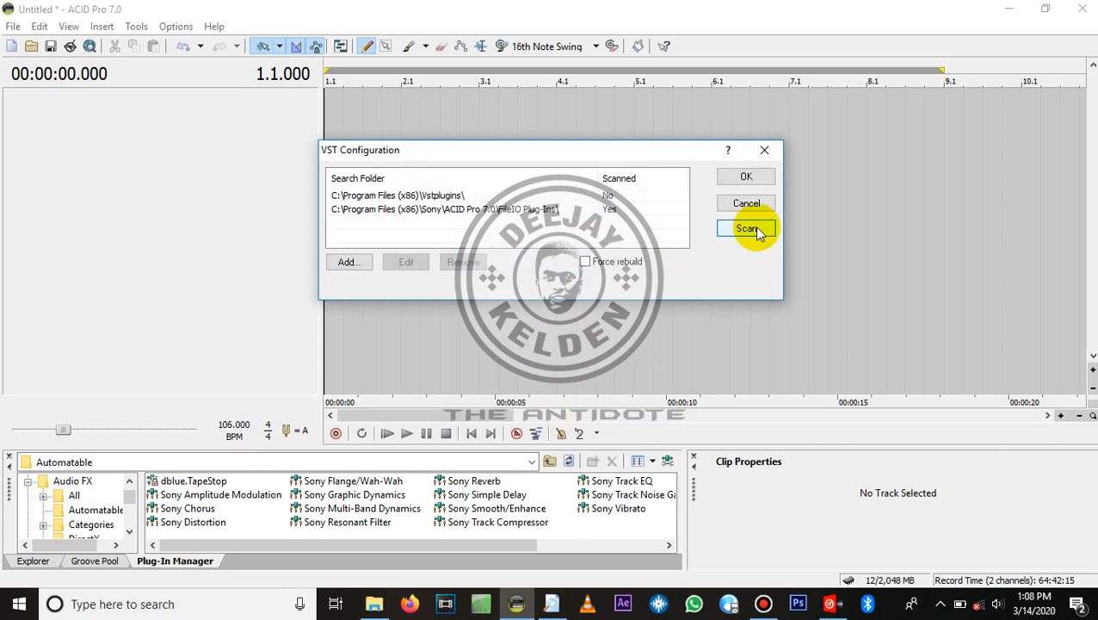
click(747, 178)
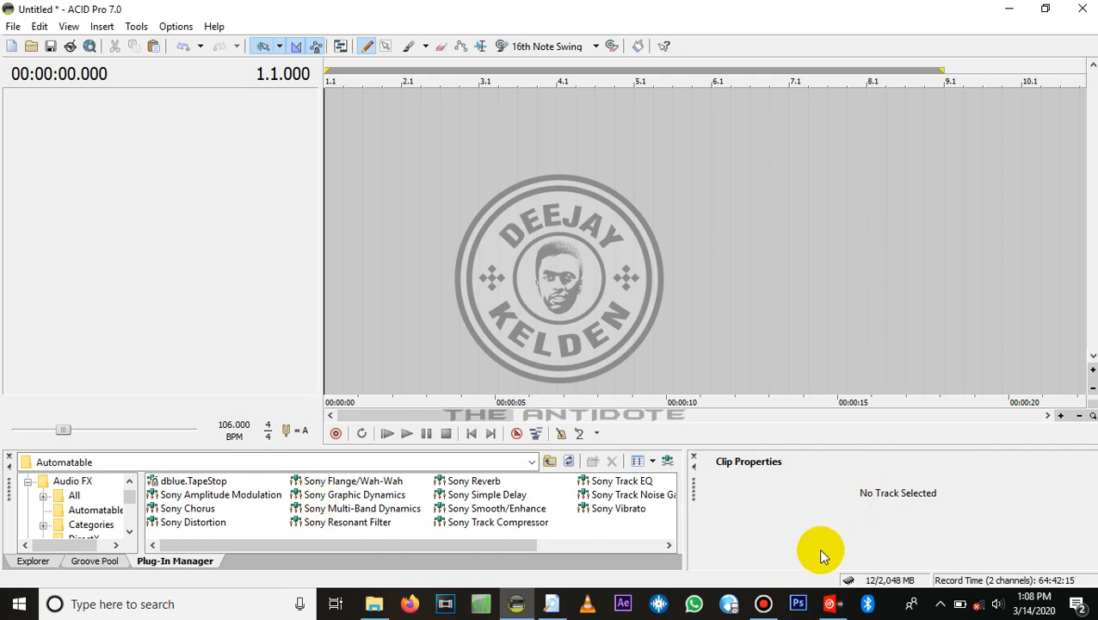
click(764, 604)
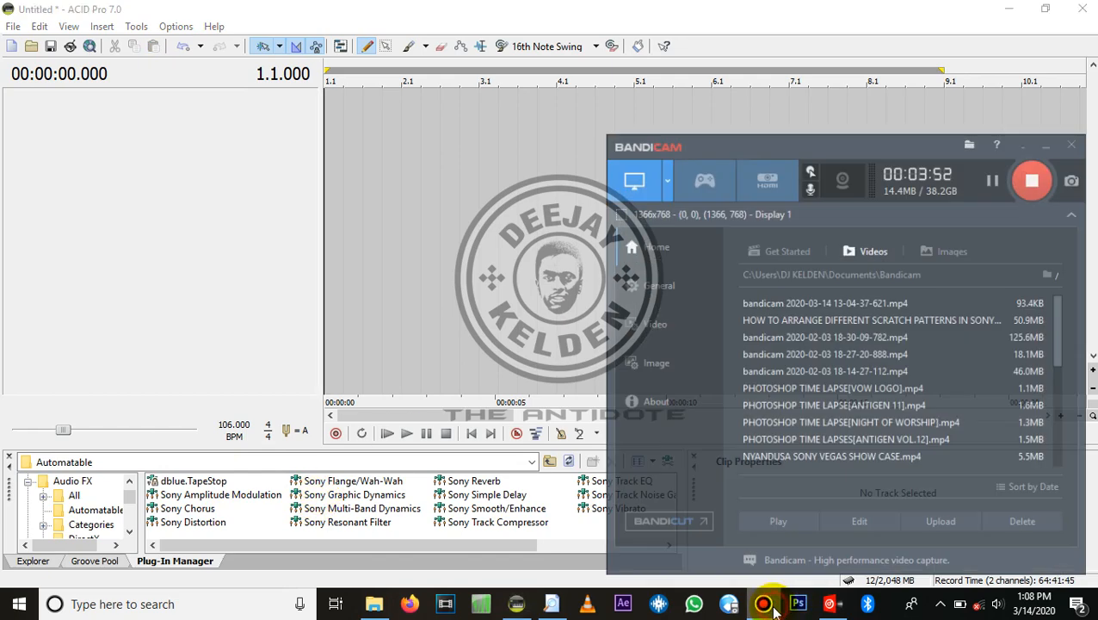